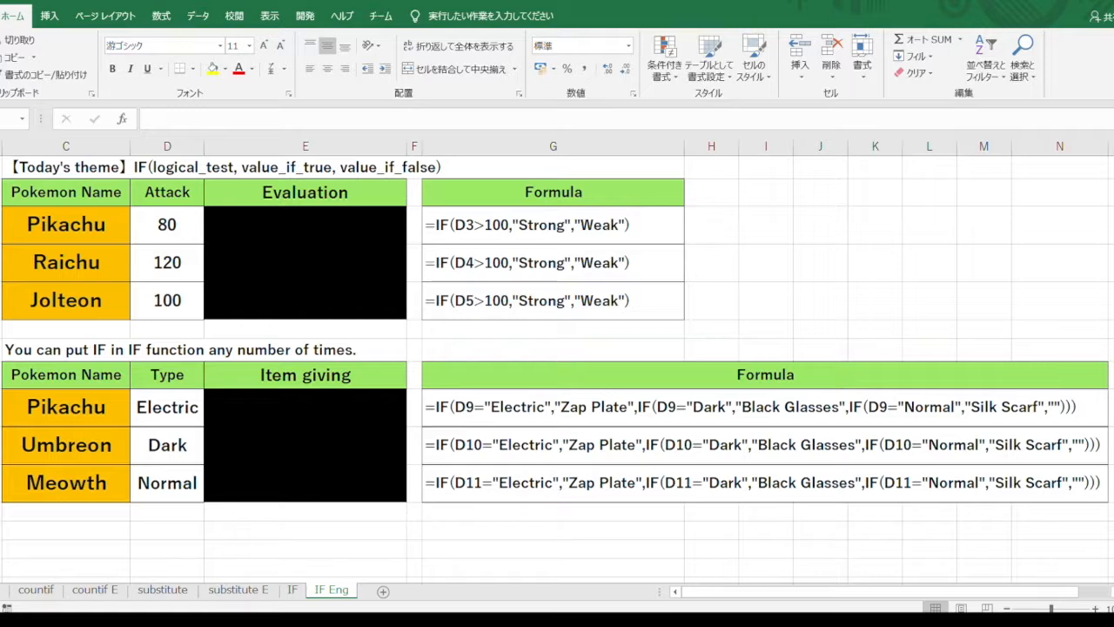
Step: Enter the formula =IF(D3>100,"Strong","Weak") in Pikachu's Evaluation cell E3
click(233, 221)
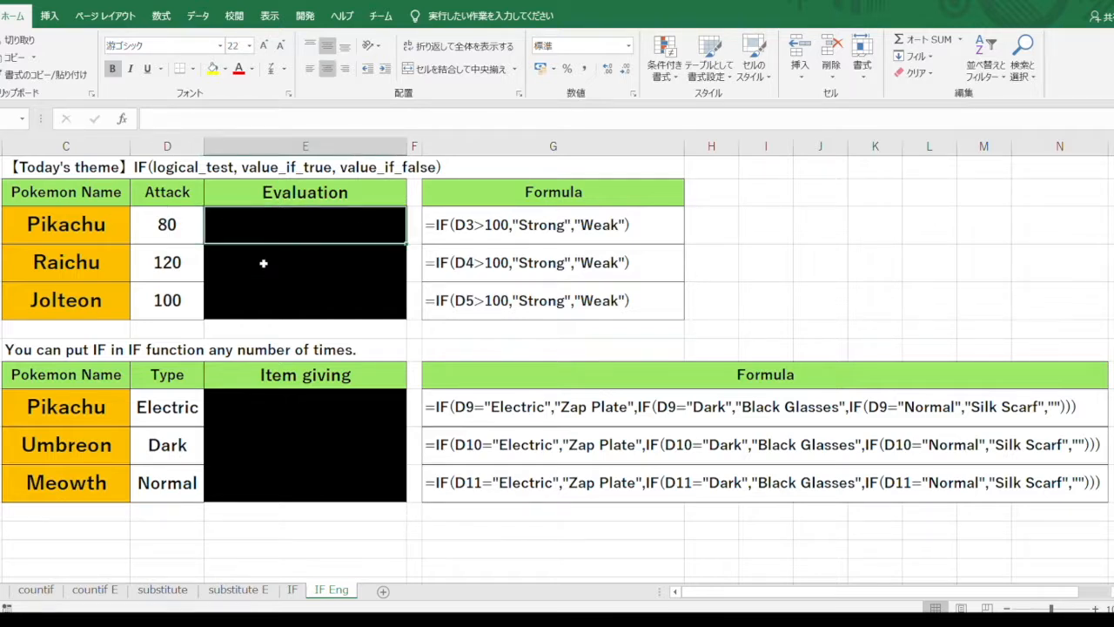
text(=if()
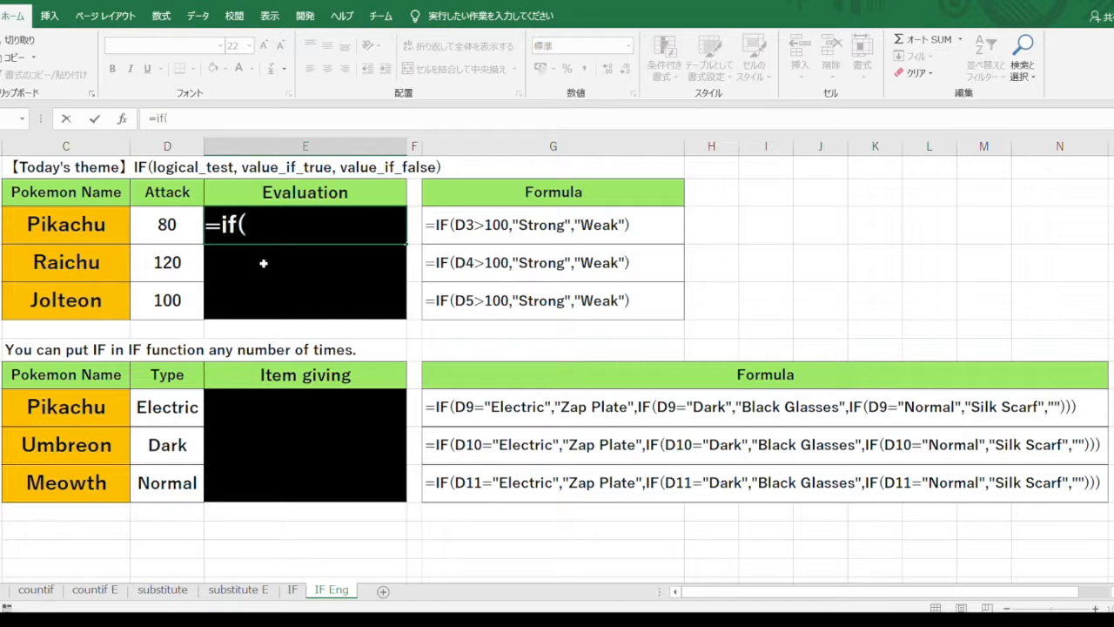
key(Left)
text(>1)
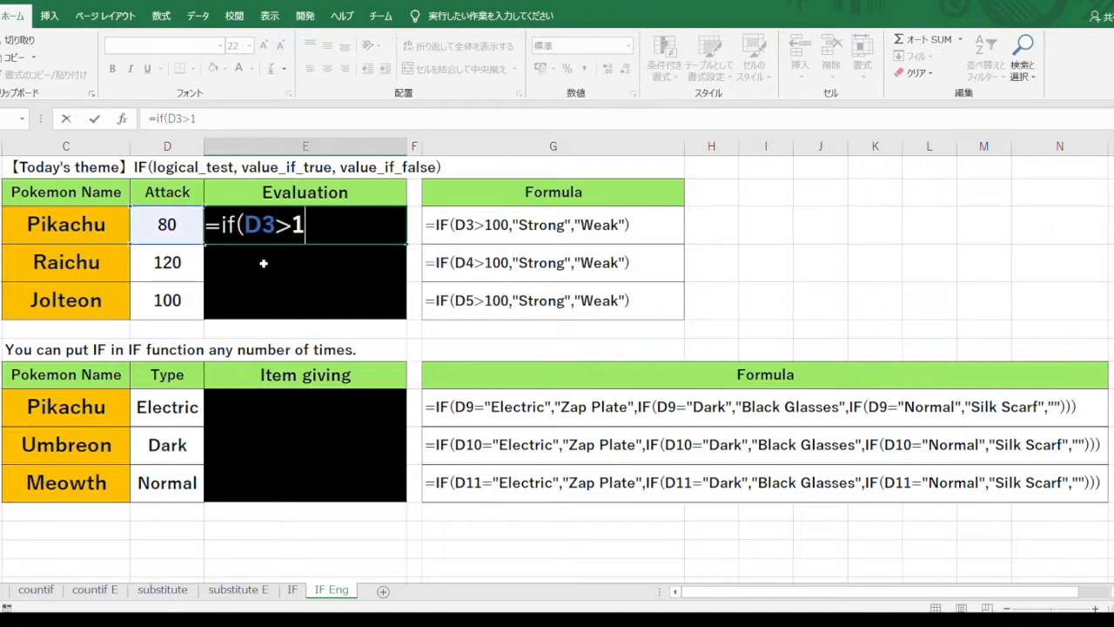
text(00)
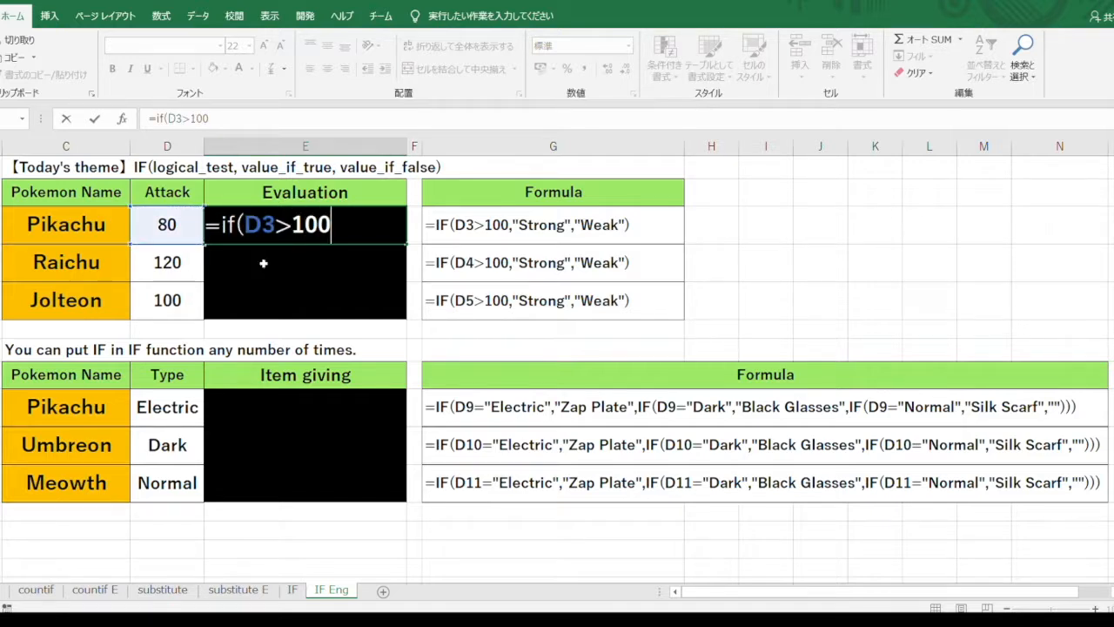
text(,"Strong","Weak)
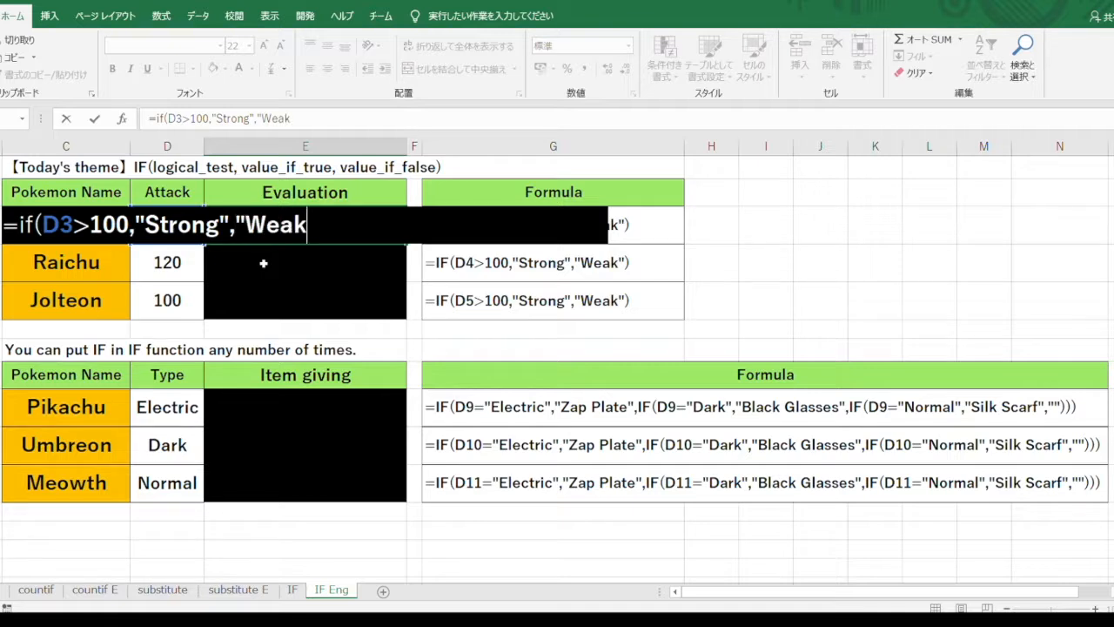
text("))
key(Return)
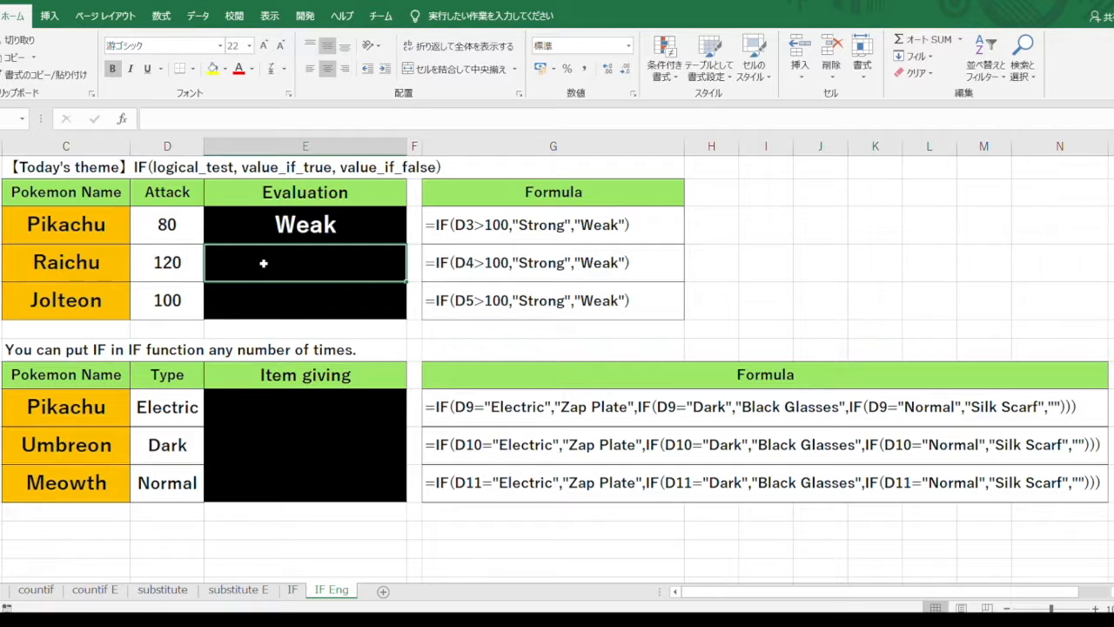
Step: Fill the Evaluation formula from E3 down through E5 for Raichu and Jolteon
click(381, 235)
drag(403, 257, 403, 315)
click(411, 353)
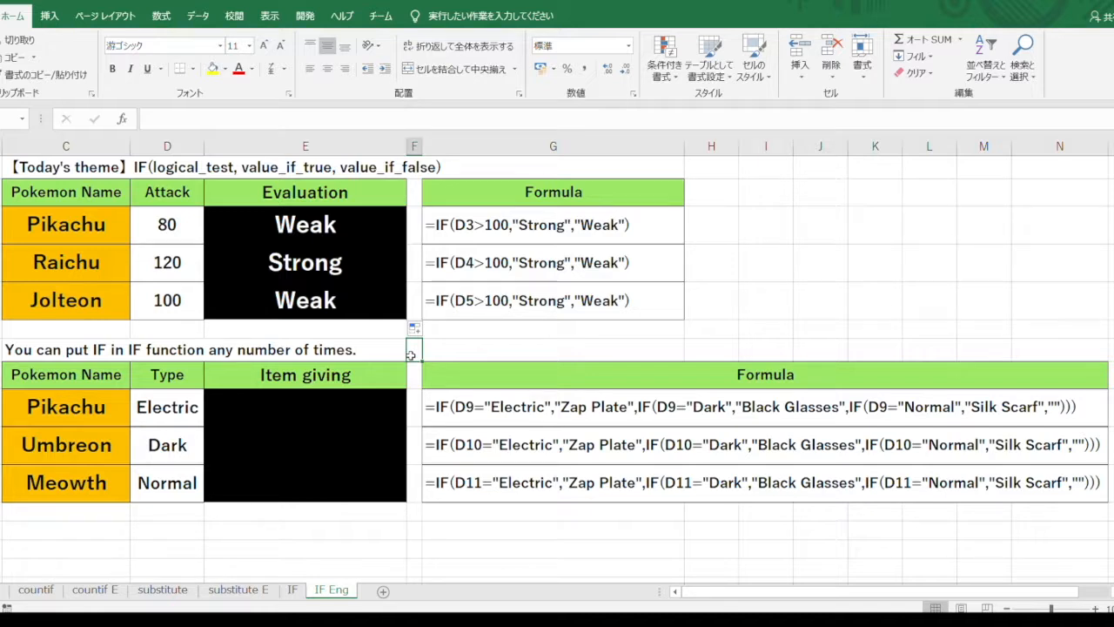
Step: Begin an IF formula in Pikachu's Item giving cell E9 that returns "Zap Plate" when D9="Electric"
click(369, 402)
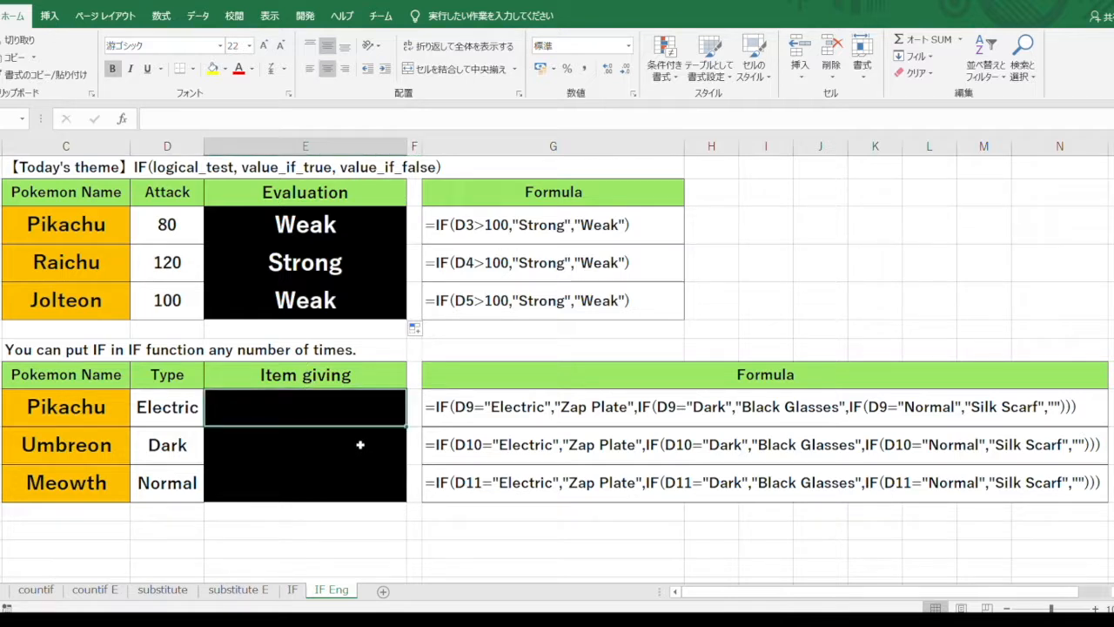
text(=if()
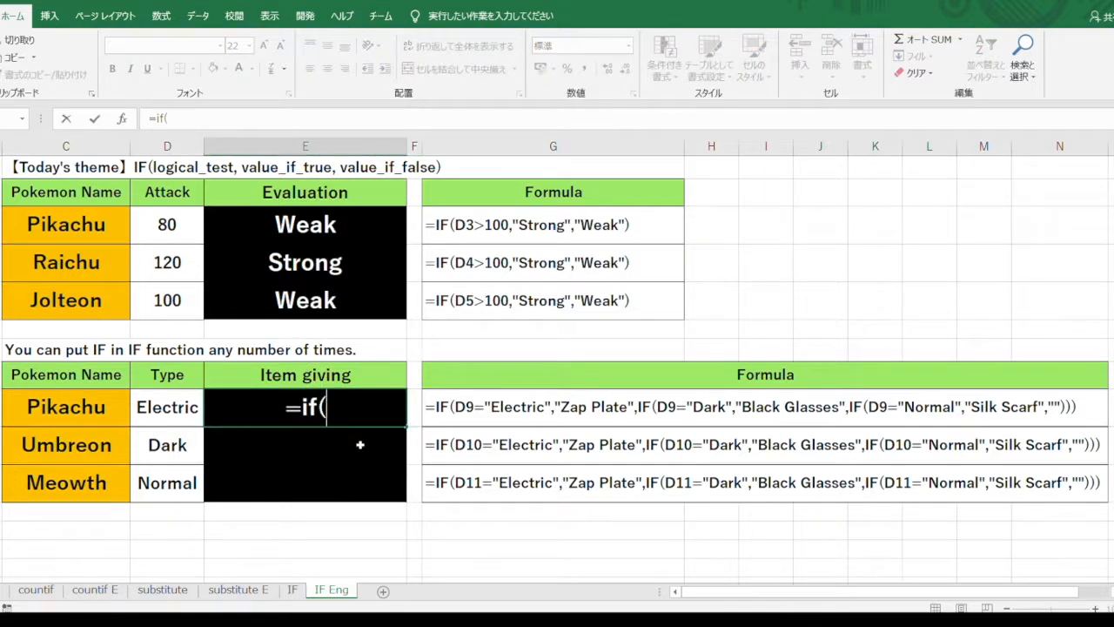
text(D9=)
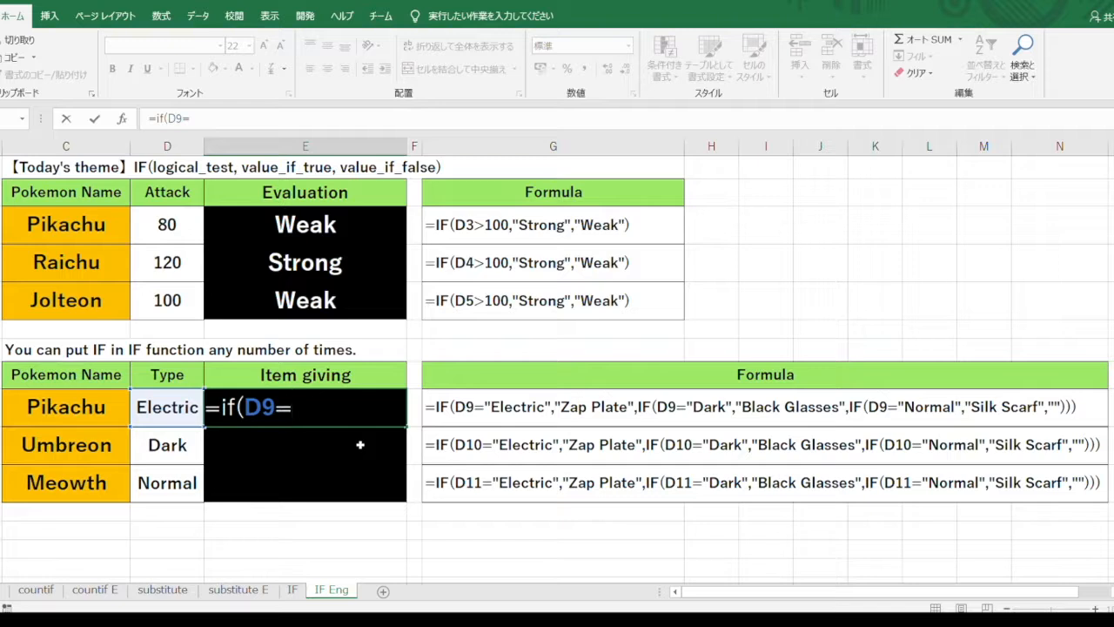
text("Elec)
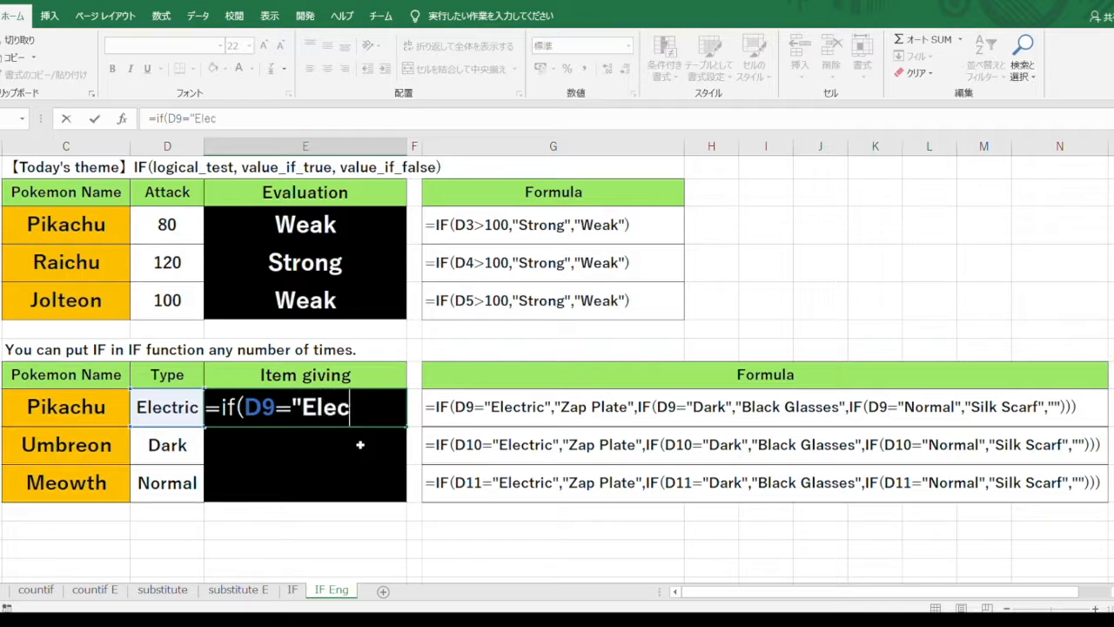
text(tric",)
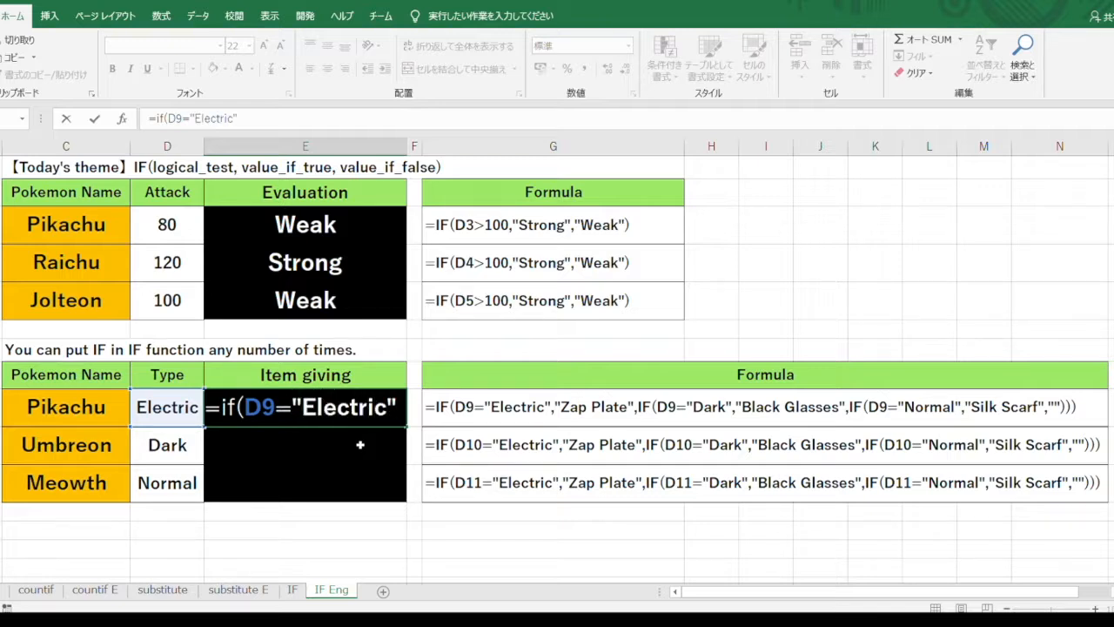
text("Za)
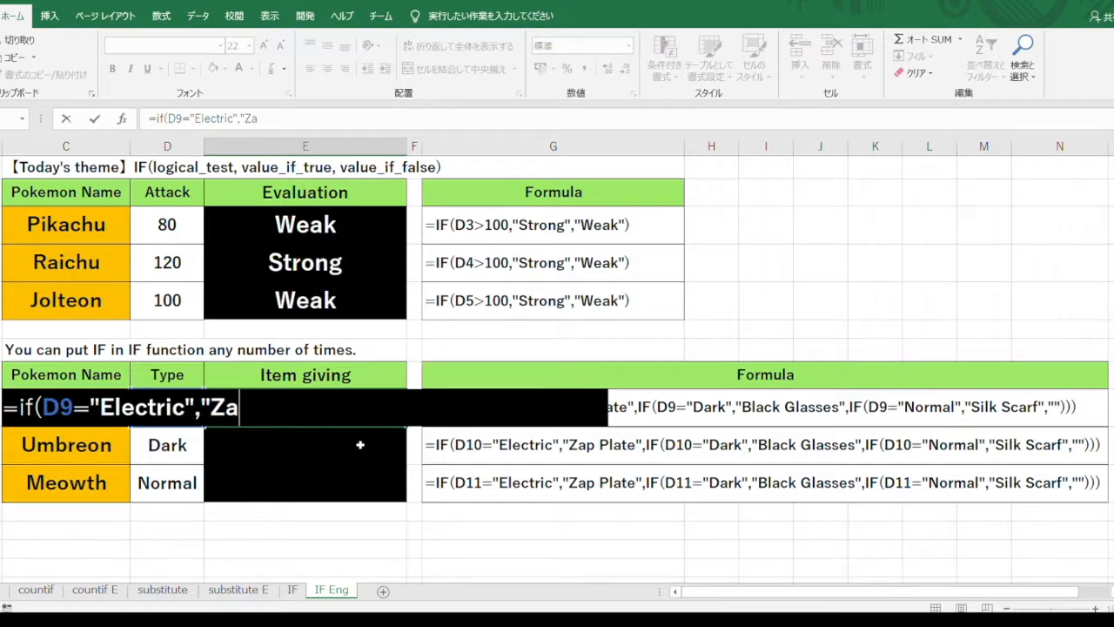
text(p Plate)
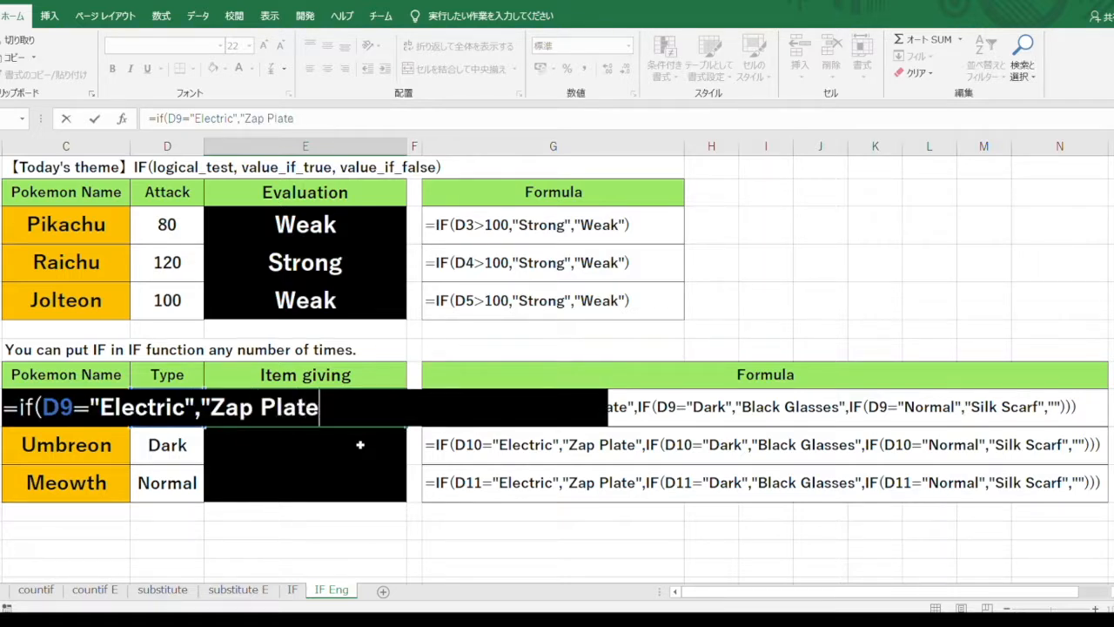
Step: Nest a second IF as the formula's false value, returning "Black Glasses" when D9="Dark"
text(",if(D9="D)
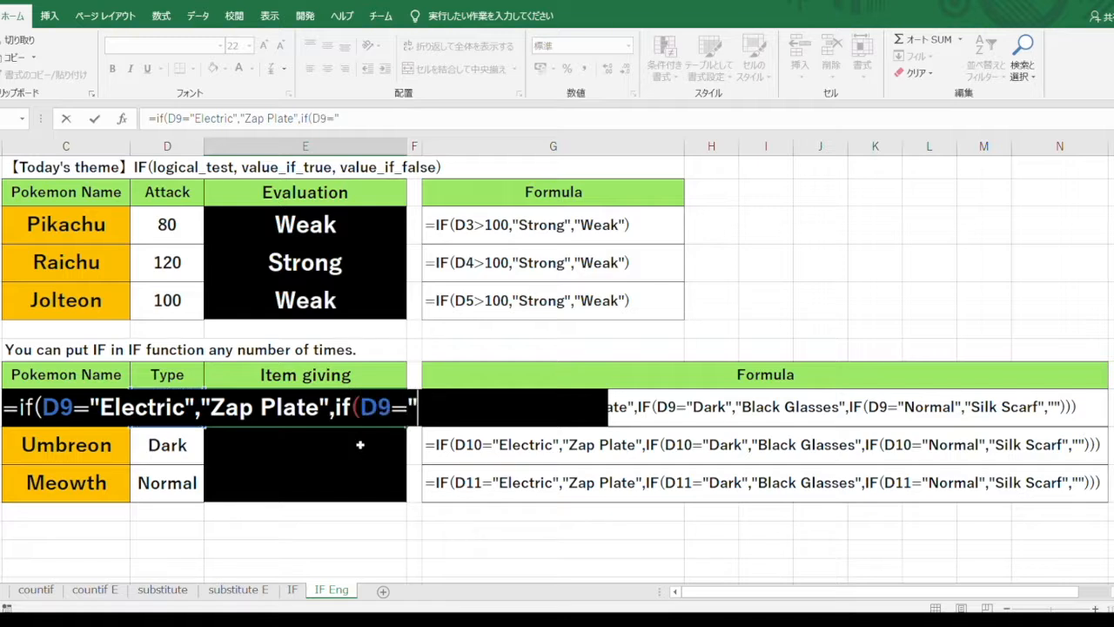
text(ark)
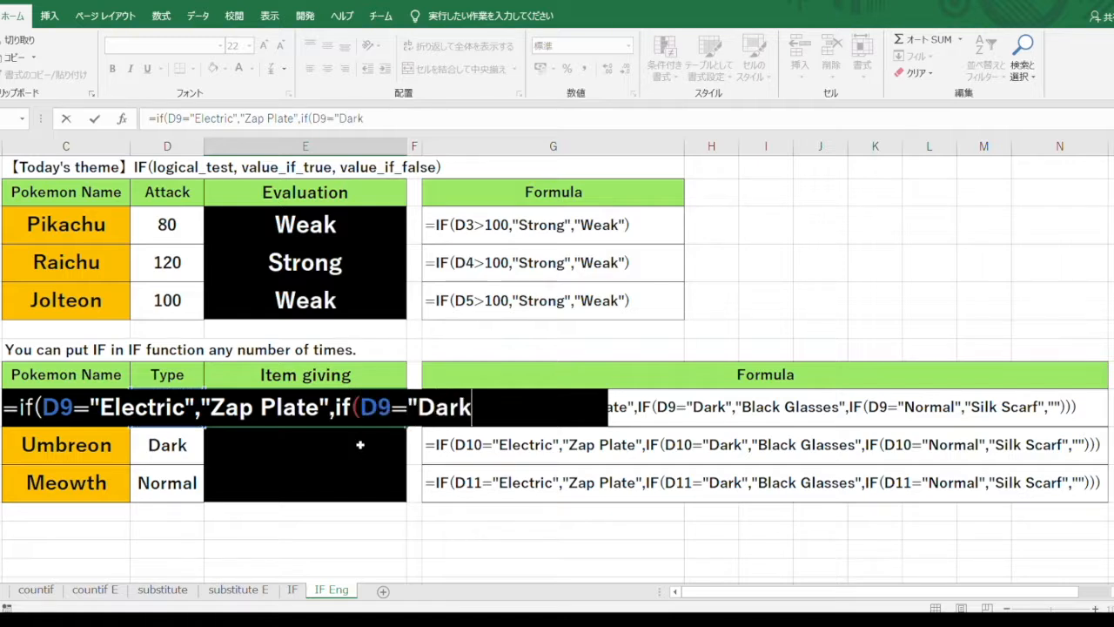
text(","Bla)
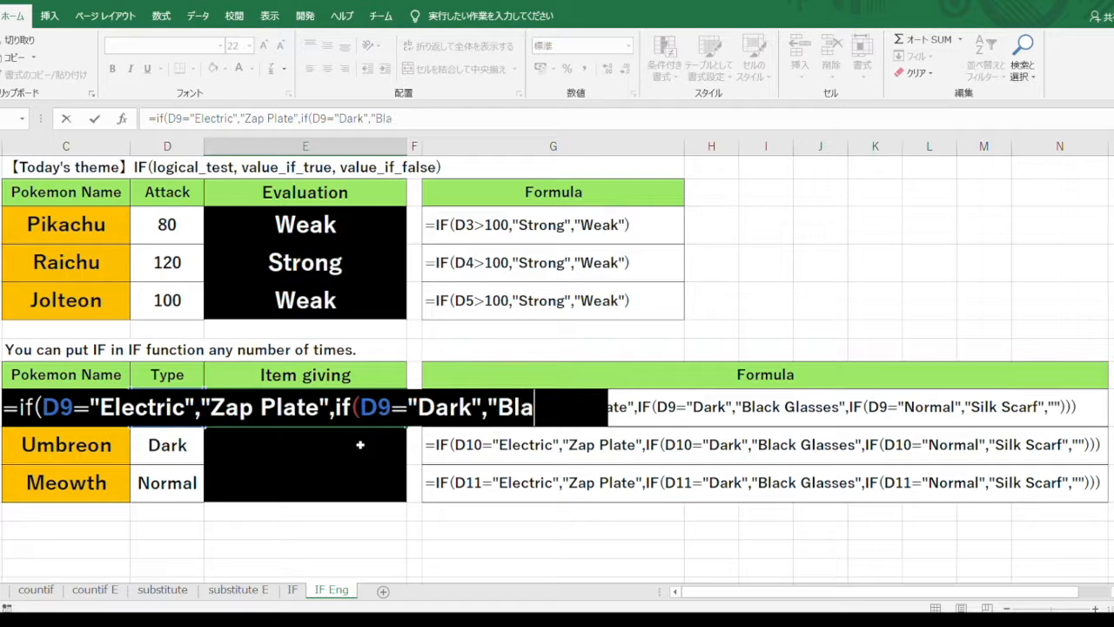
text(ck Gla)
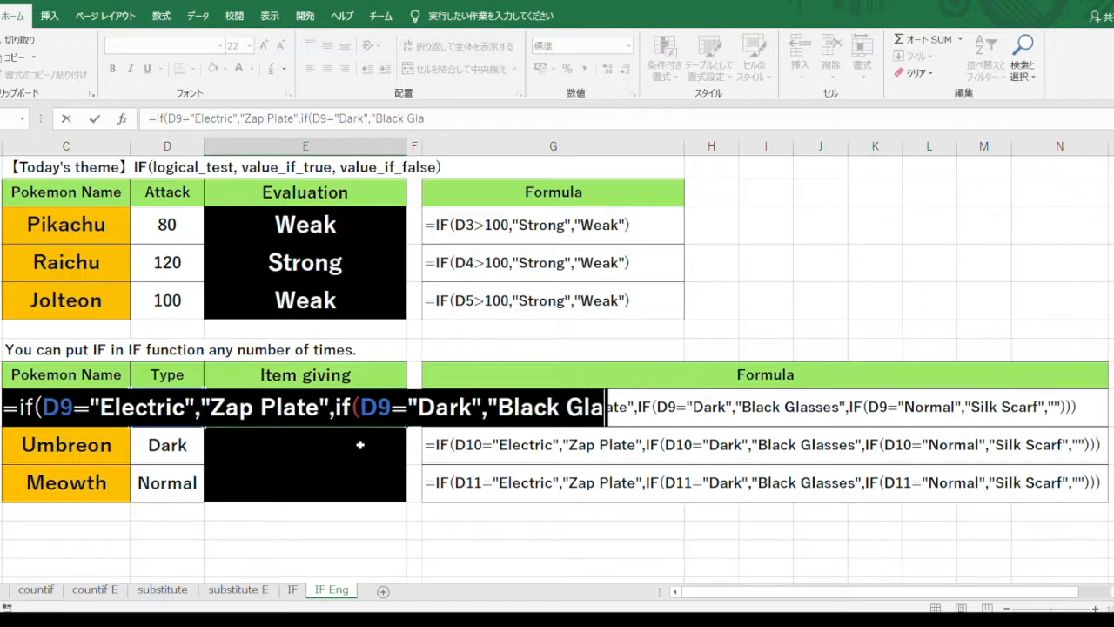
text(sses",)
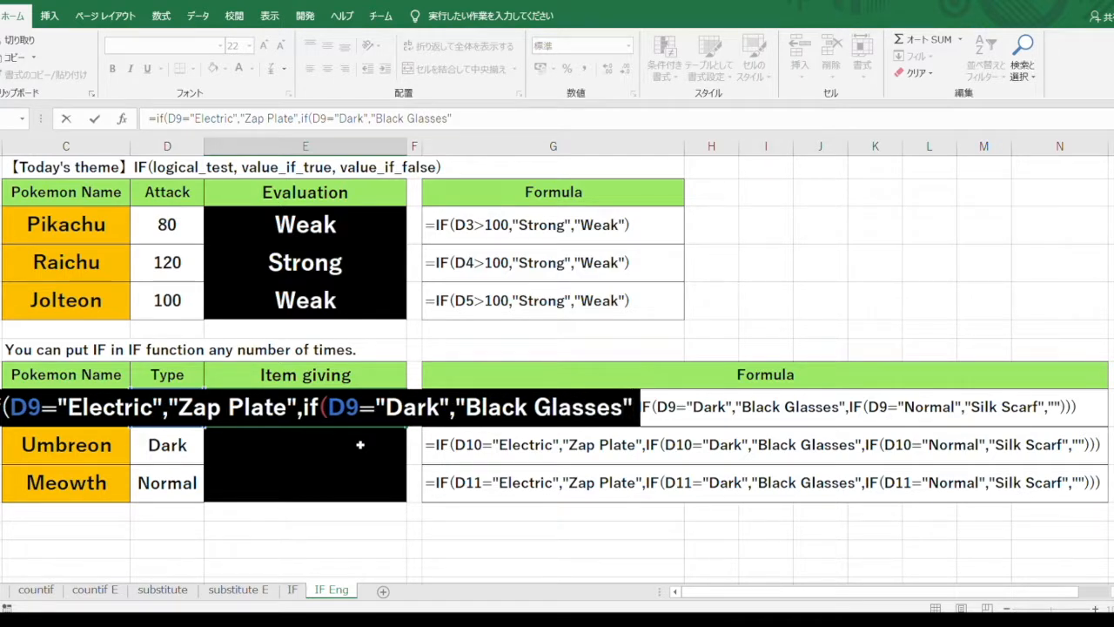
Step: Nest a third IF returning "Silk Scarf" when D9="Normal" and otherwise an empty string "", and complete the E9 formula
text(if(D9=")
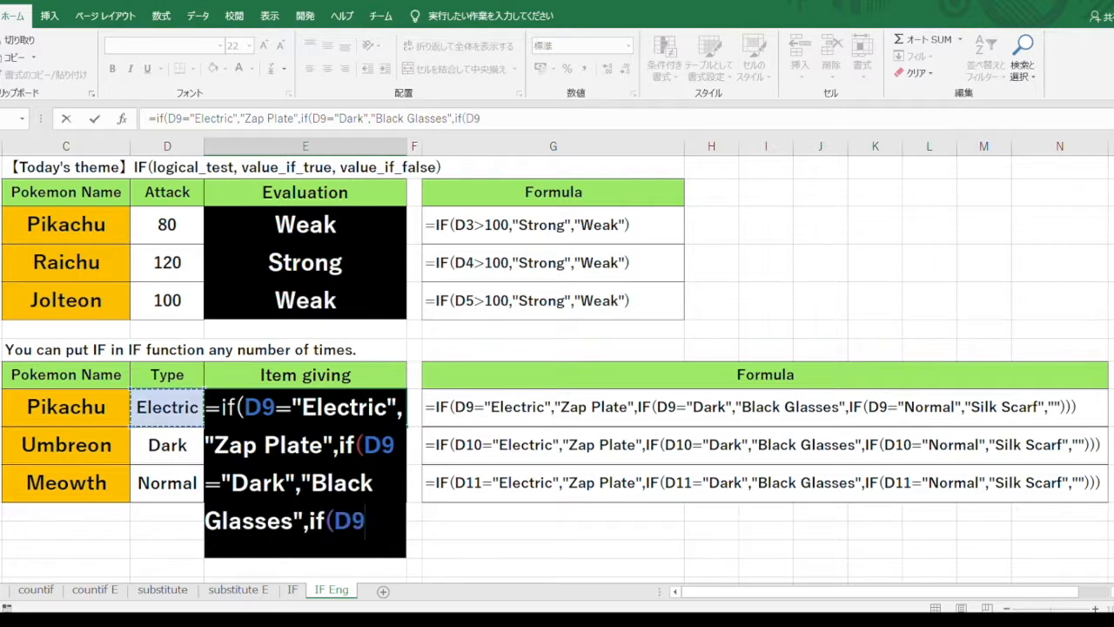
text(Nor)
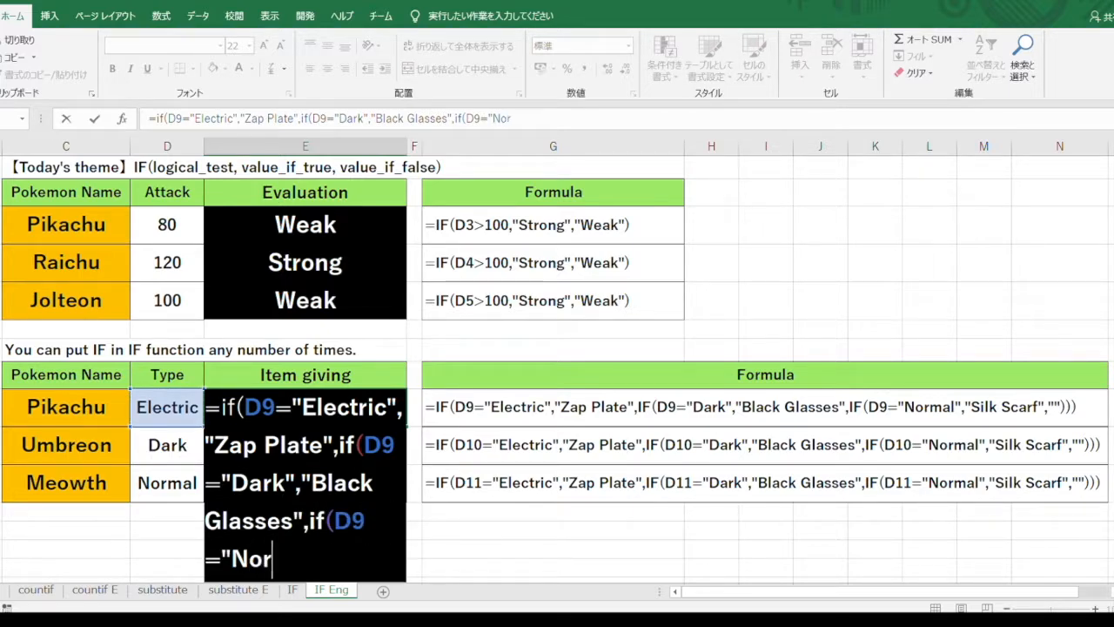
text(mal",")
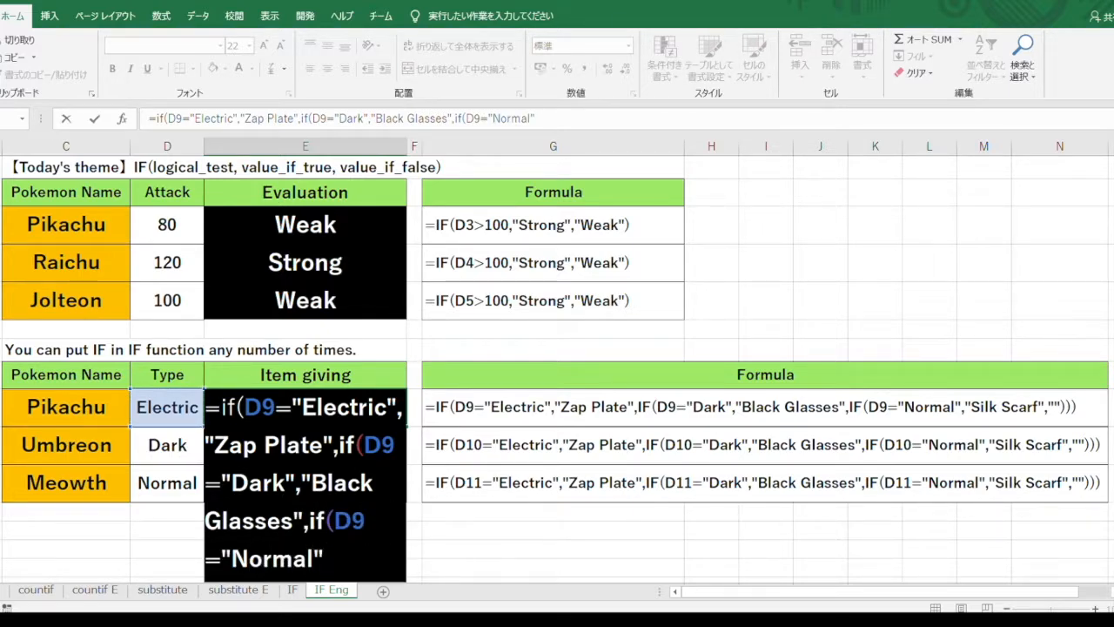
text(Silk )
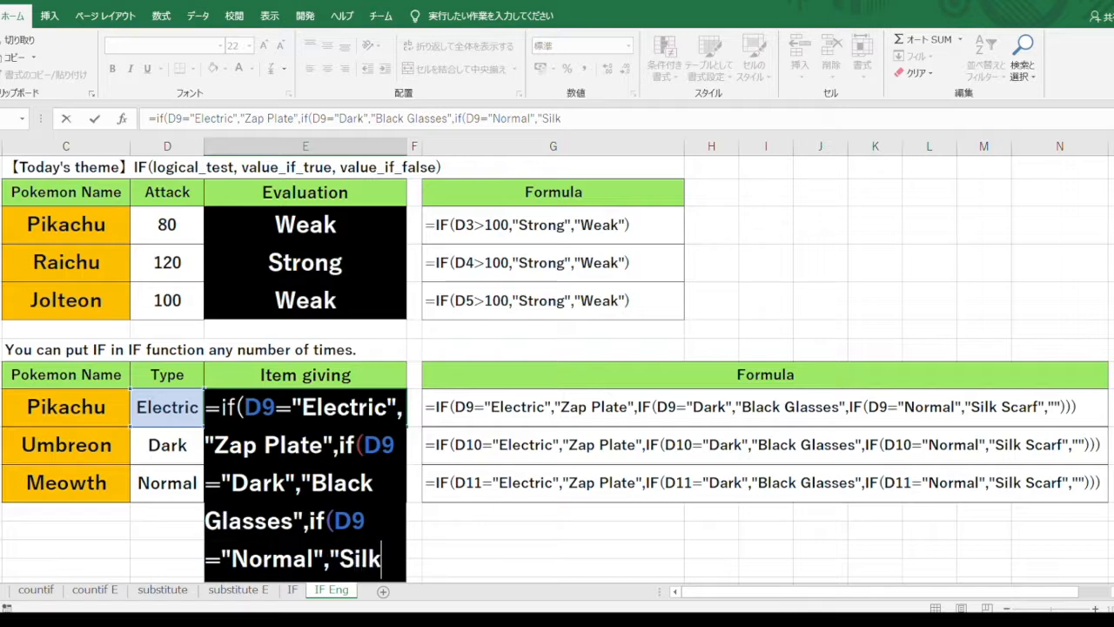
text(Scar)
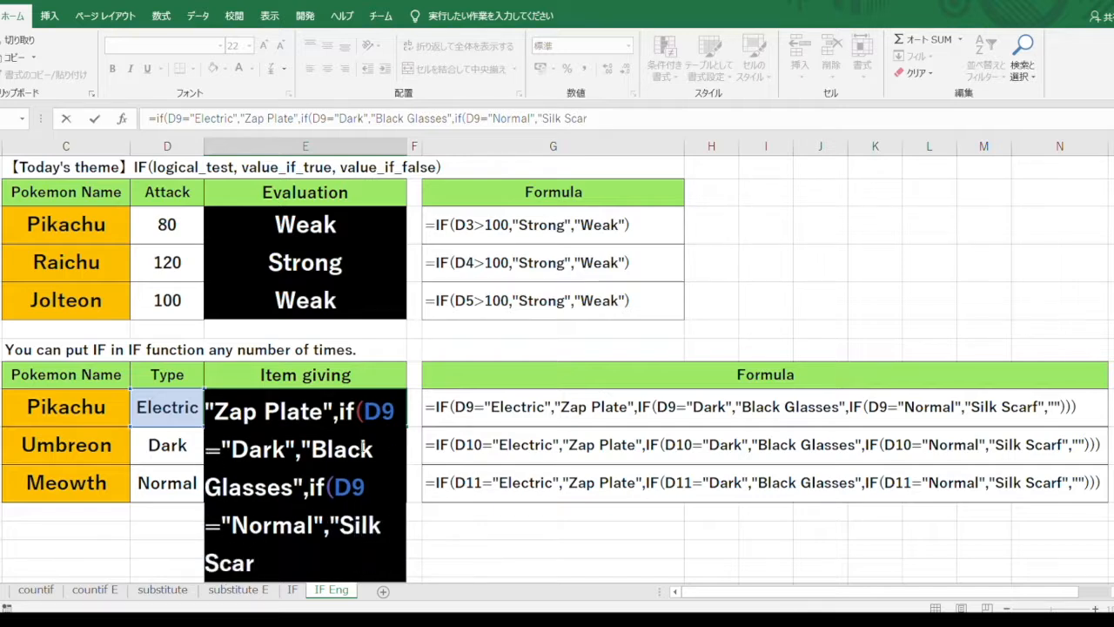
text(f",""))))
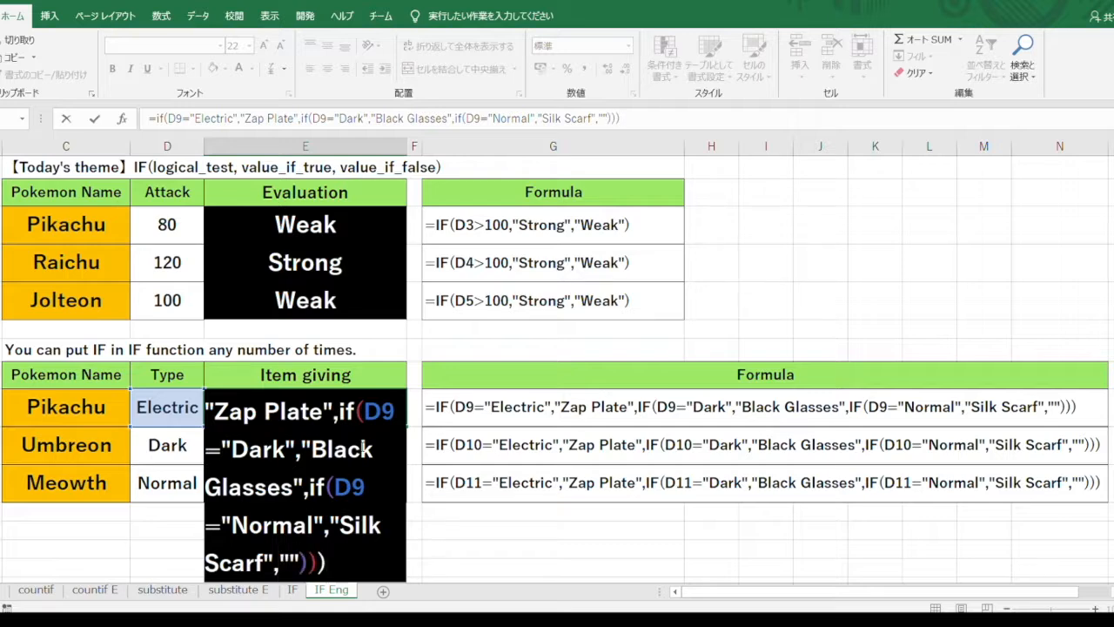
key(Return)
Step: Fill the Item giving formula from E9 down through E11 for Umbreon and Meowth
click(395, 421)
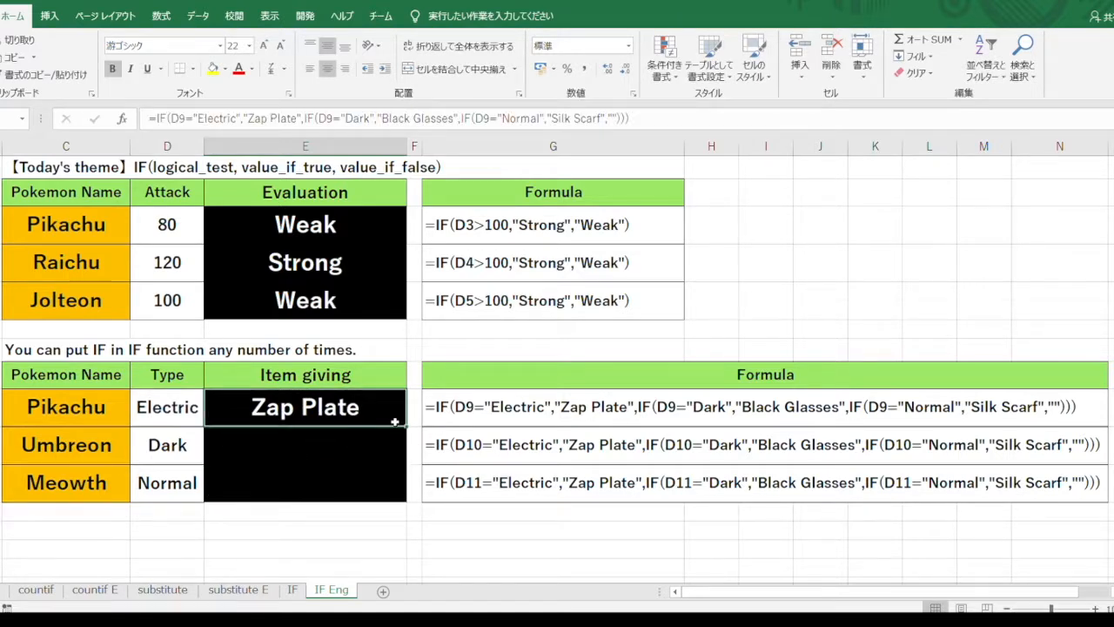
drag(408, 425, 403, 502)
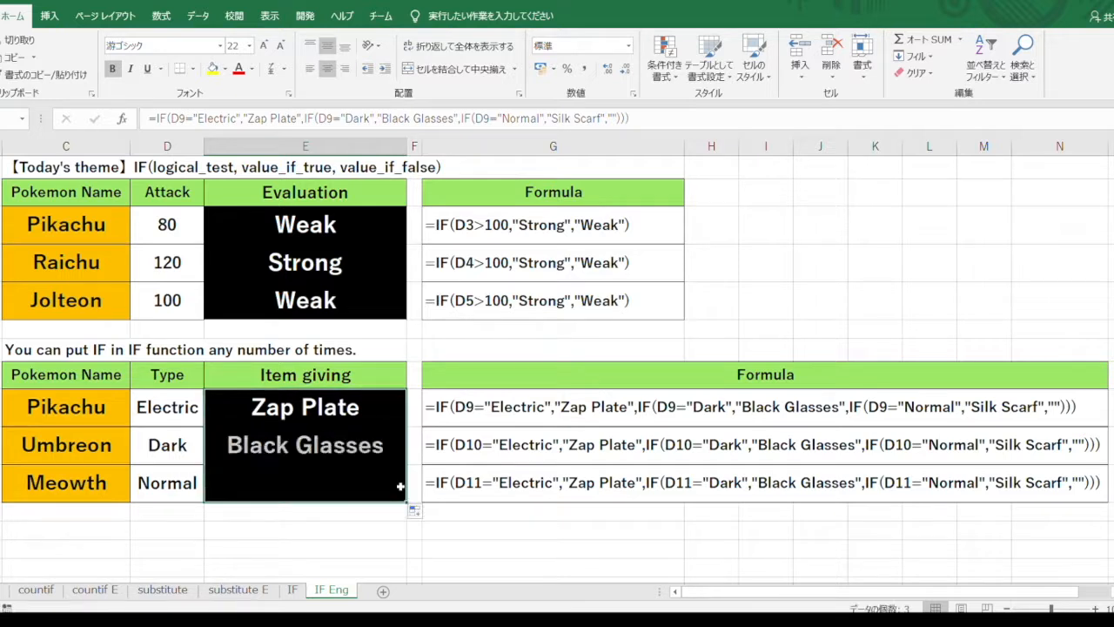
click(396, 539)
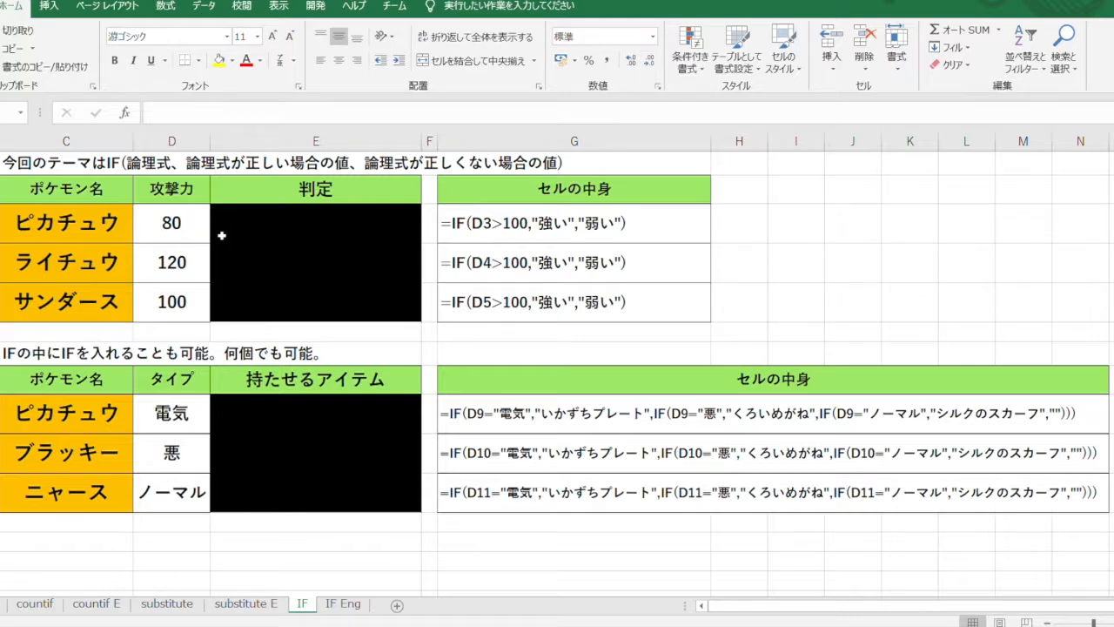
Step: On the Japanese IF sheet, enter =IF(D3>100,"強い","弱い") in ピカチュウ's 判定 cell E3
click(250, 233)
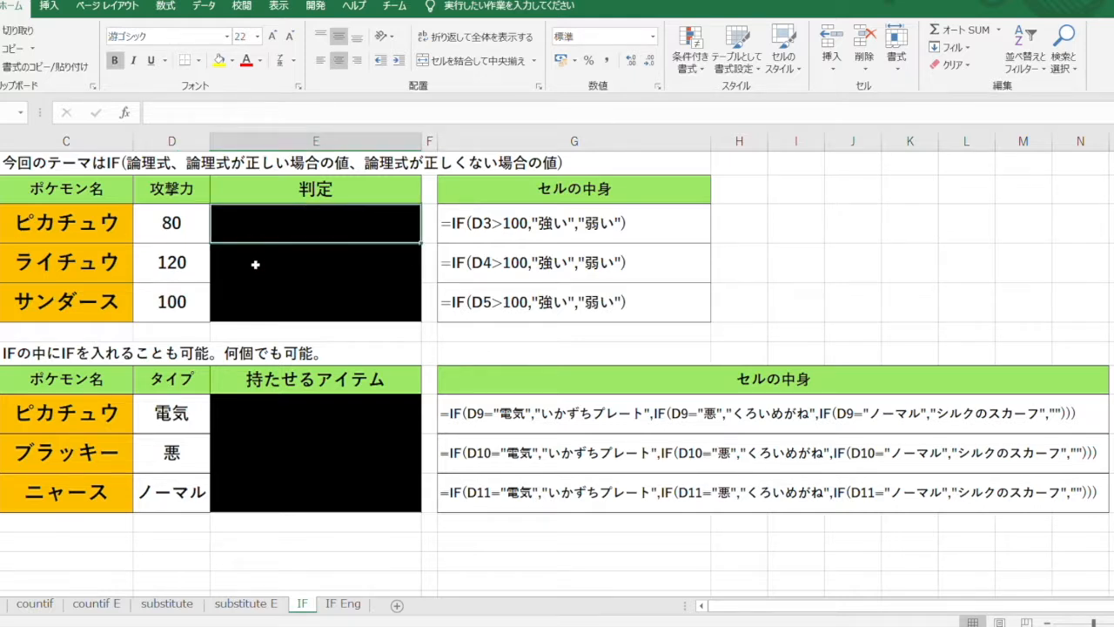
text(=if()
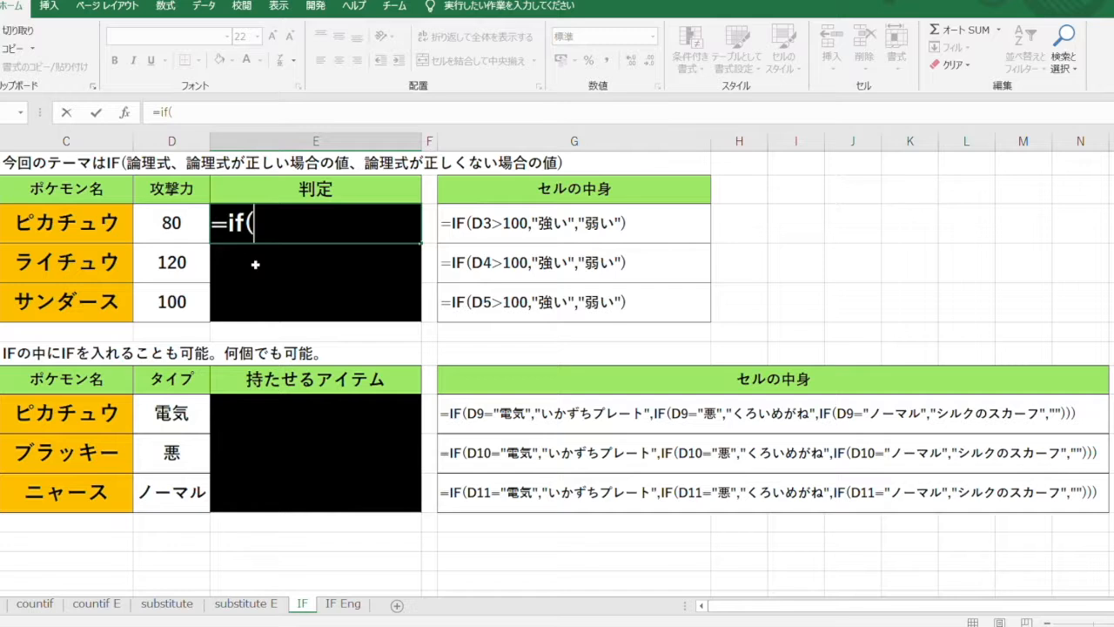
key(Left)
text(>100,"つよい)
key(space)
key(Return)
text(","よわい)
key(space)
key(Return)
text("))
key(Return)
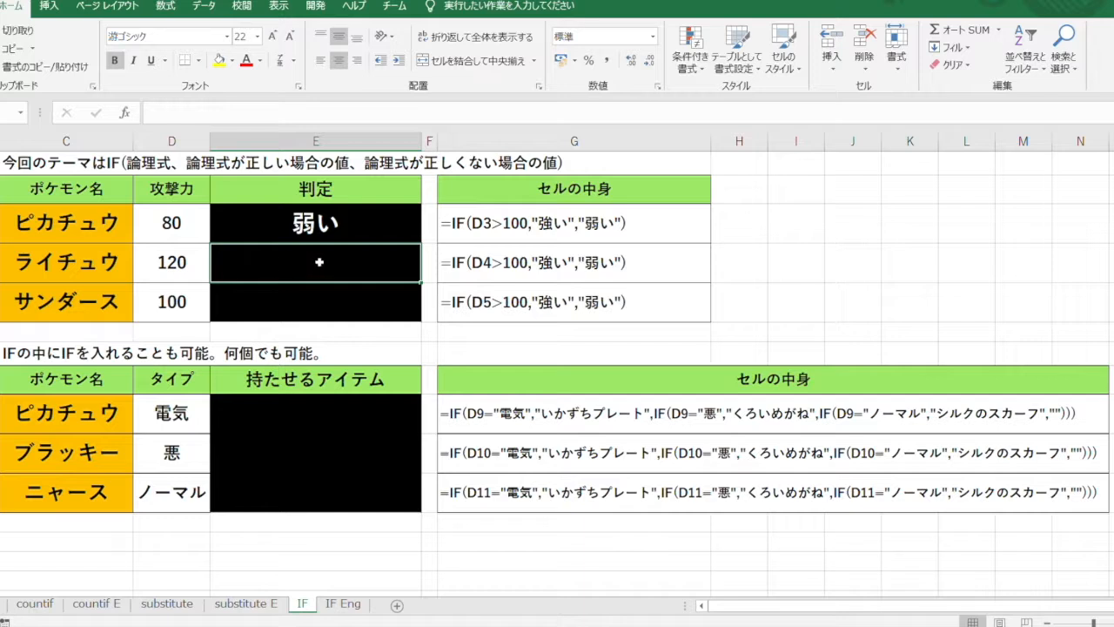
Step: Fill the 判定 formula from E3 down through E5 for ライチュウ and サンダース
click(362, 238)
drag(420, 243, 422, 323)
click(429, 350)
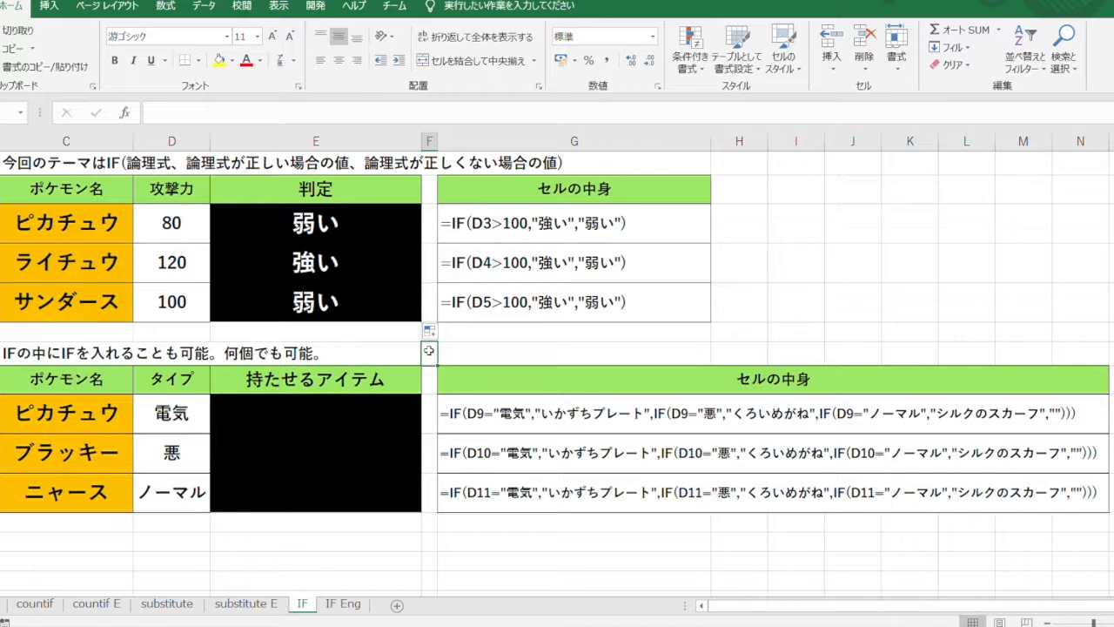
Step: In ピカチュウ's 持たせるアイテム cell E9, start an IF formula returning "いかずちプレート" when D9="電気"
click(375, 406)
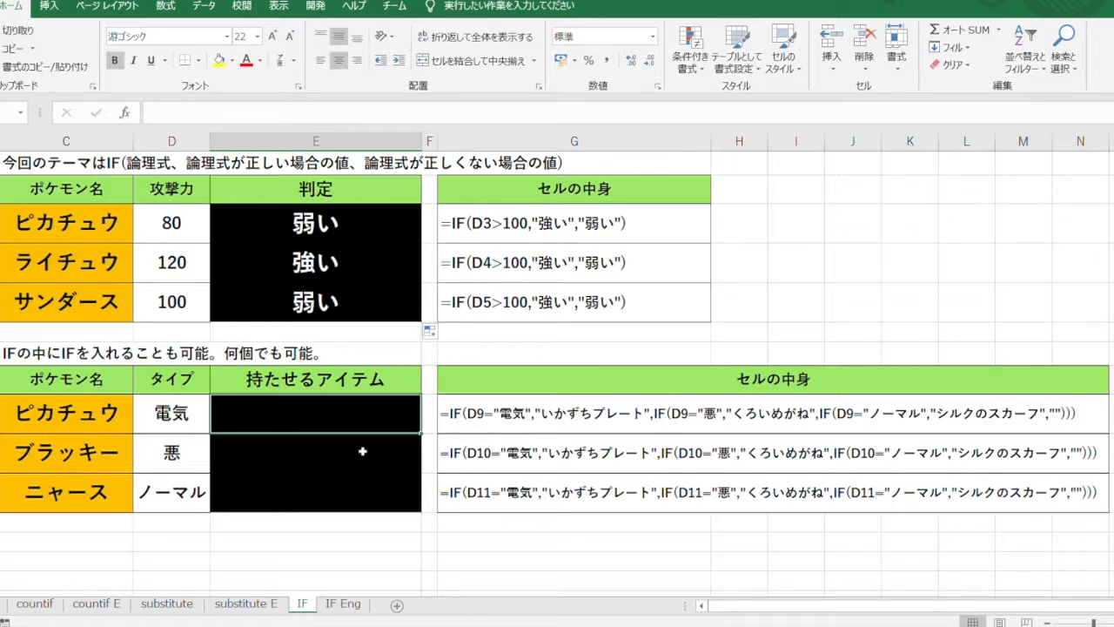
text(=if()
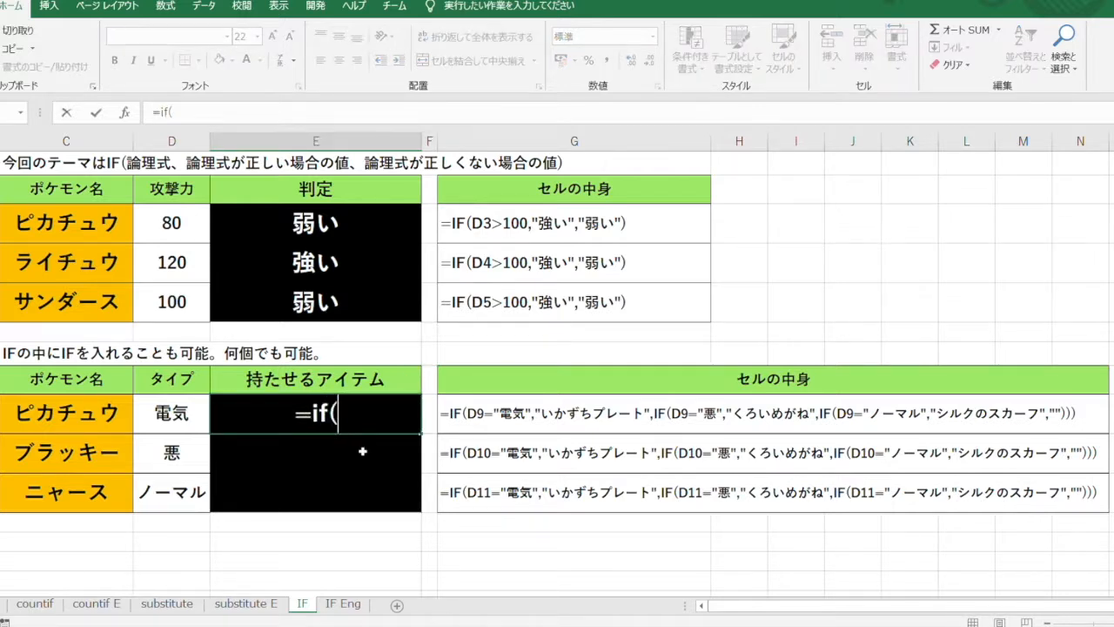
key(Left)
text(=)
text("電気)
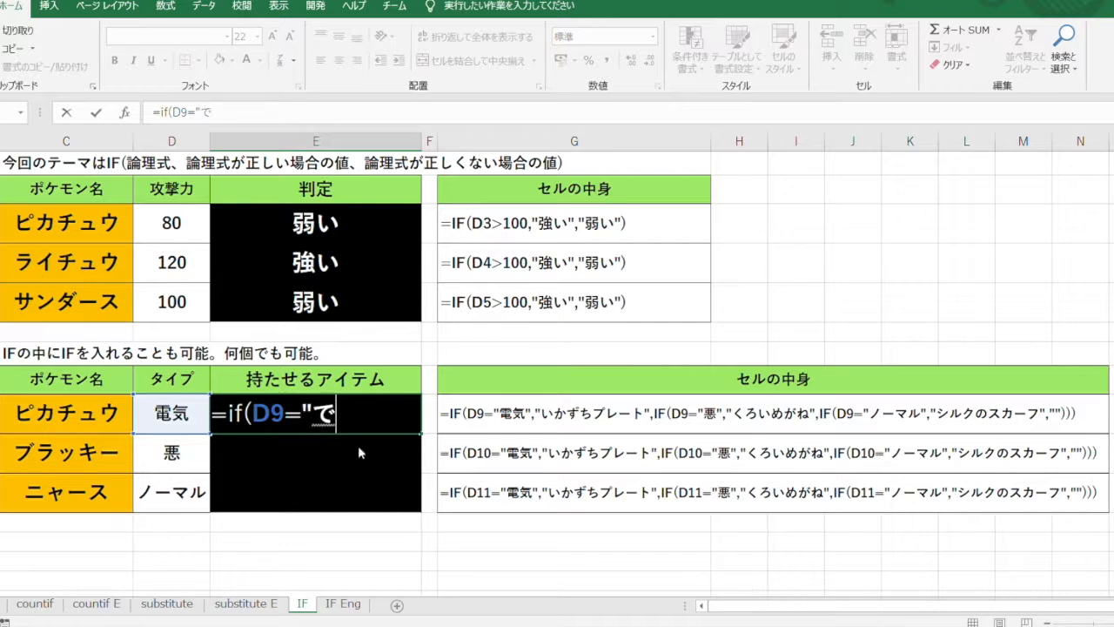
key(Return)
text(")
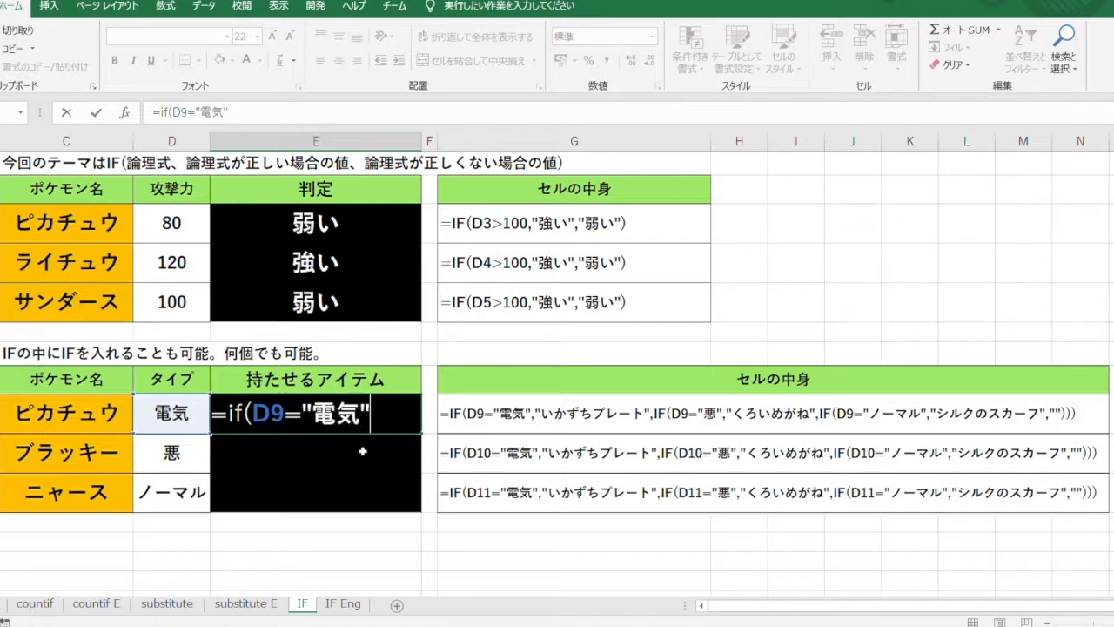
text(,"いかずち)
key(Return)
text(ぷれーと)
key(space)
key(Return)
text(",)
Step: Nest a second IF in the E9 formula returning "くろいめがね" when D9="悪"
text(if()
text(D9=)
text(")
text(aku)
key(space)
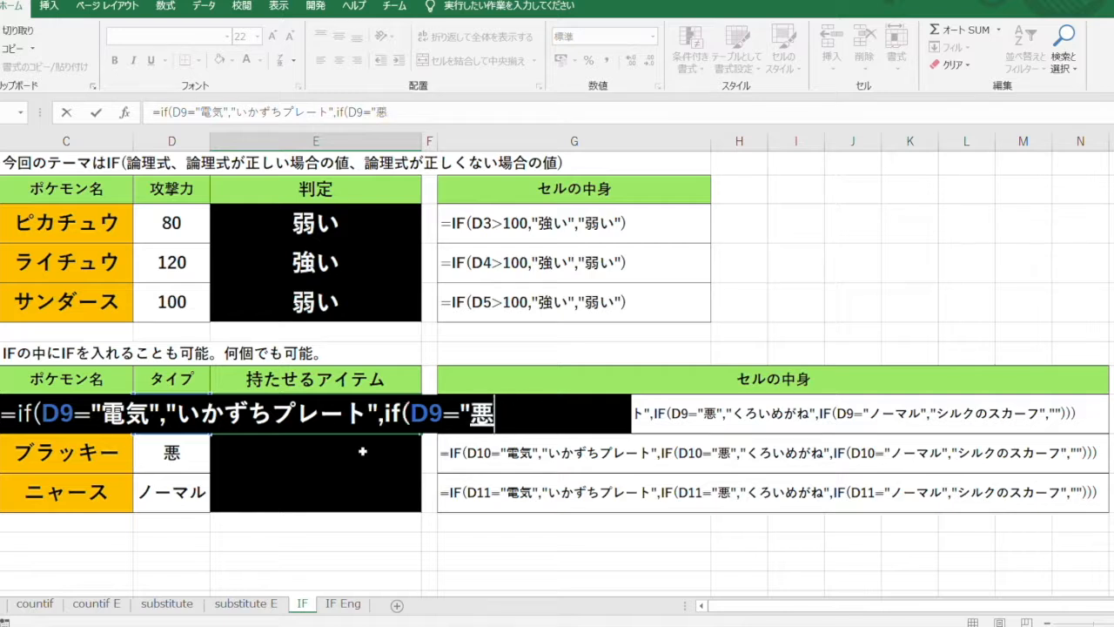
key(Return)
text(",)
text("ku)
text(roimegane)
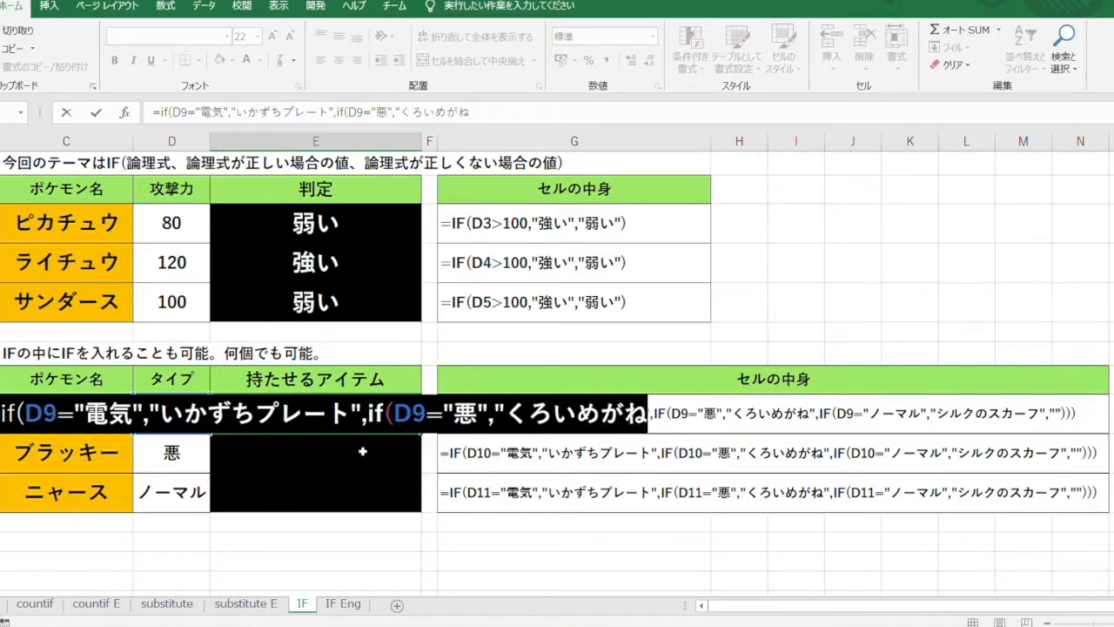
key(Return)
Step: Nest a third IF in the E9 formula with the condition D9="ノーマル"
text(",if)
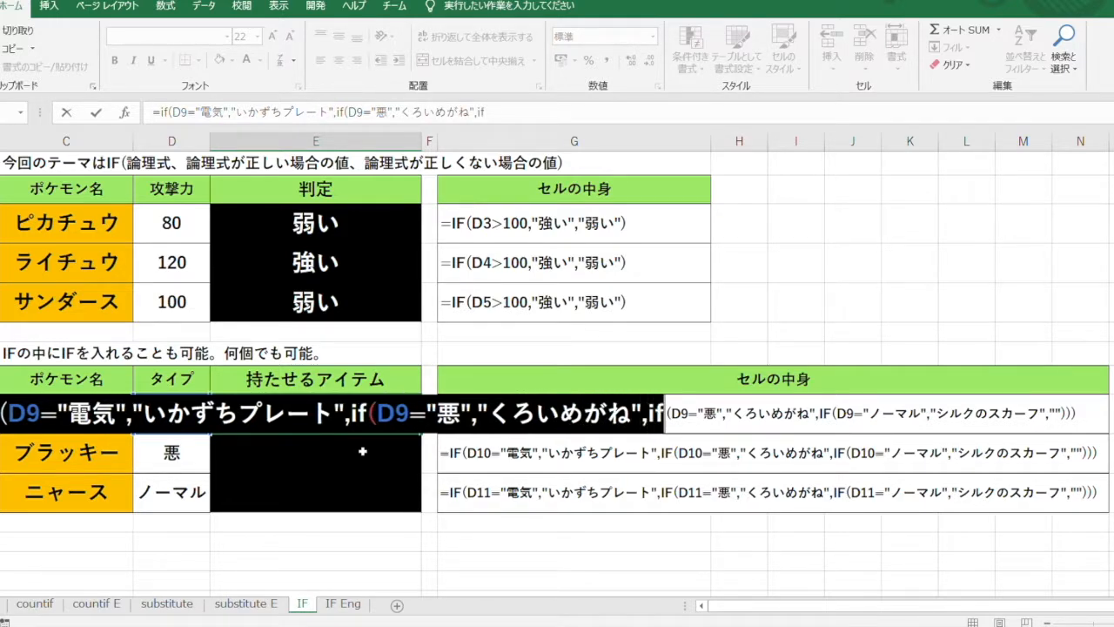
text((D9=)
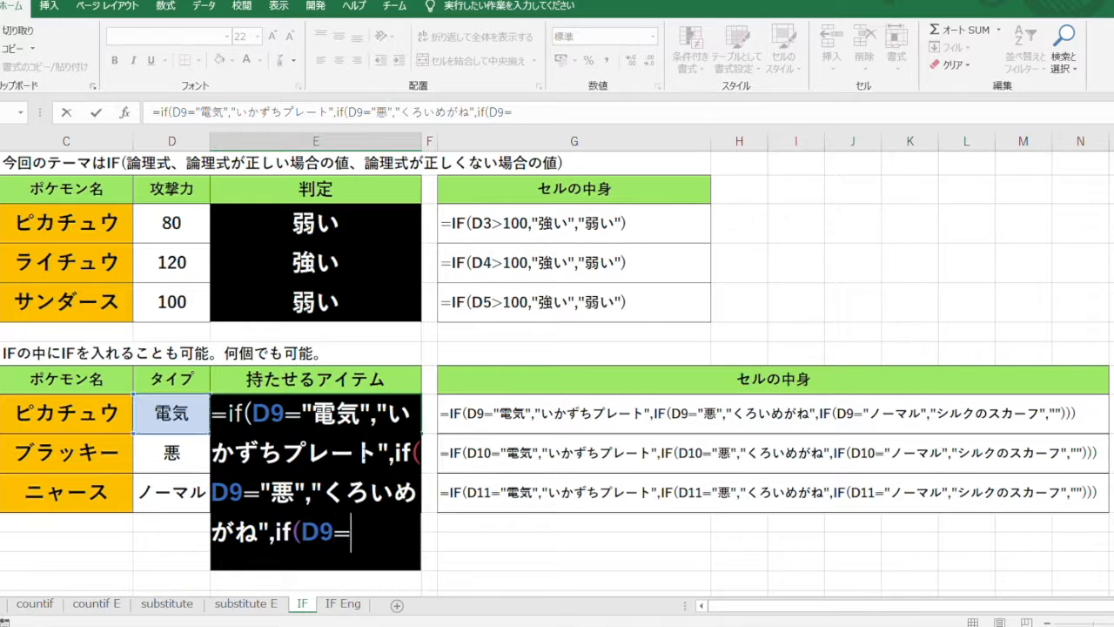
text("no-ma)
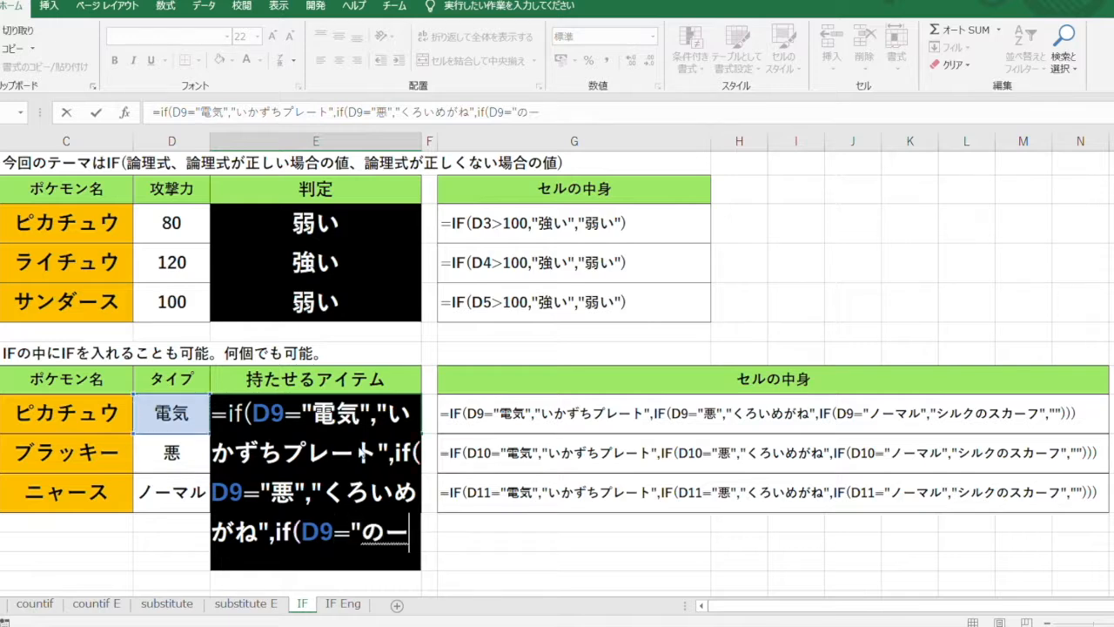
text(ru)
key(space)
key(Return)
text(",)
Step: Make the third IF return "シルクのスカーフ", otherwise an empty string "", close all three IFs and complete the E9 formula
text("shiruku)
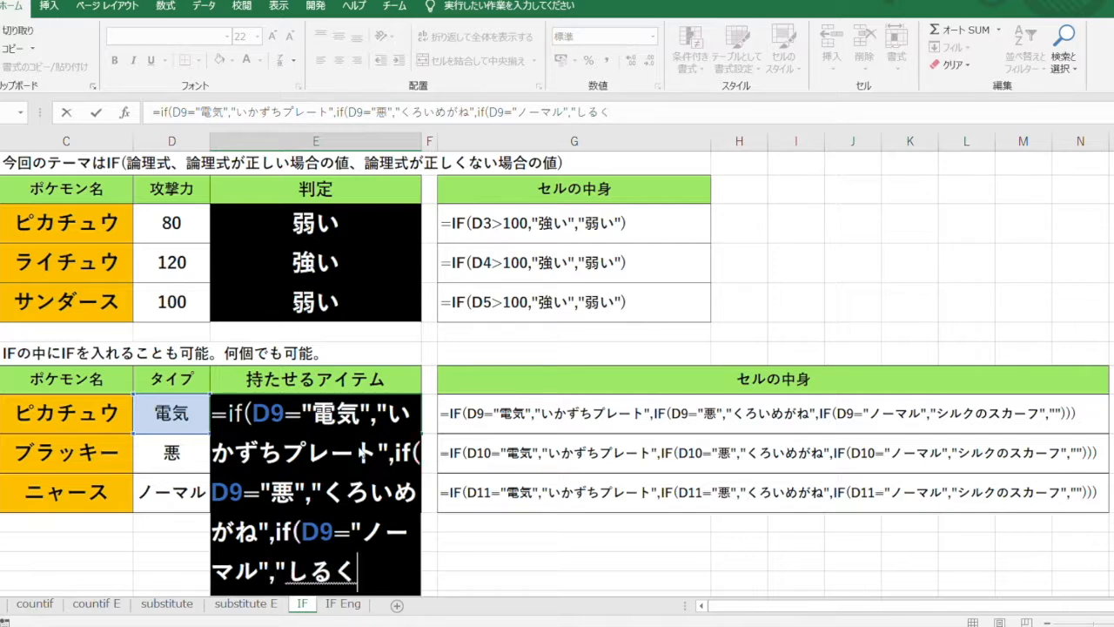
key(space)
text(no)
key(Return)
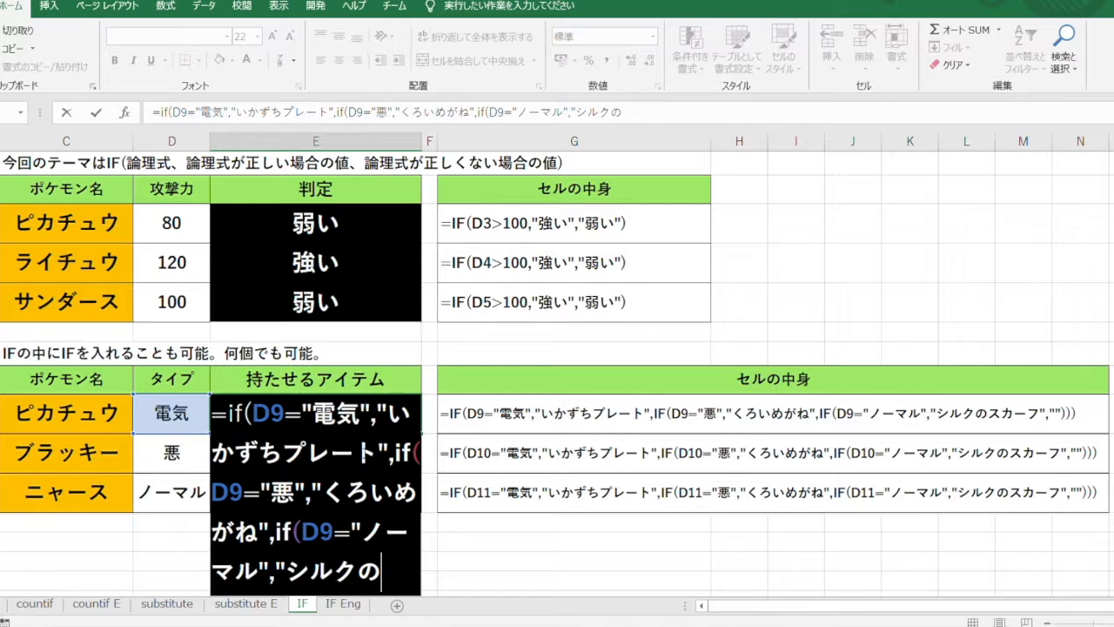
text(suka-fu)
key(space)
key(Return)
text(",)
text("")))
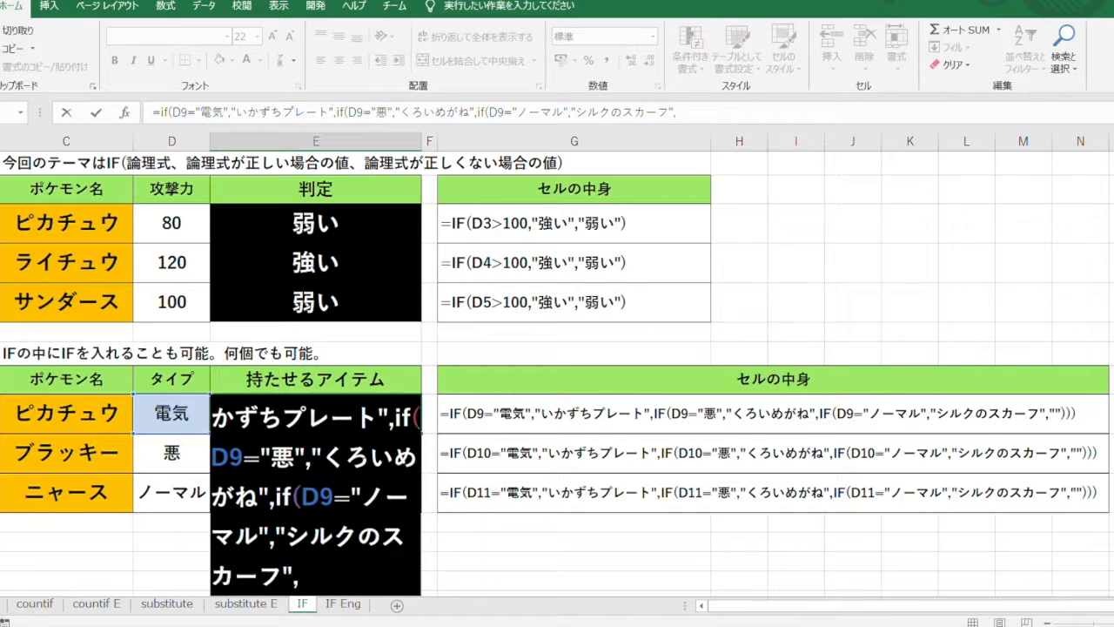
text())
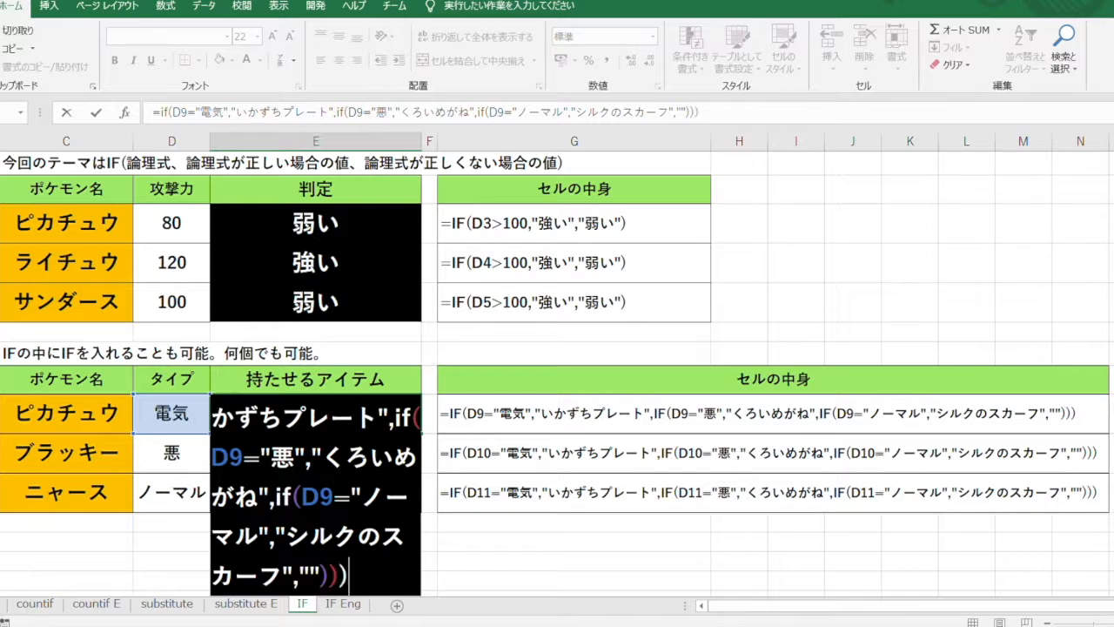
key(Return)
Step: Fill the 持たせるアイテム formula from E9 down through E11 for ブラッキー and ニャース
click(376, 421)
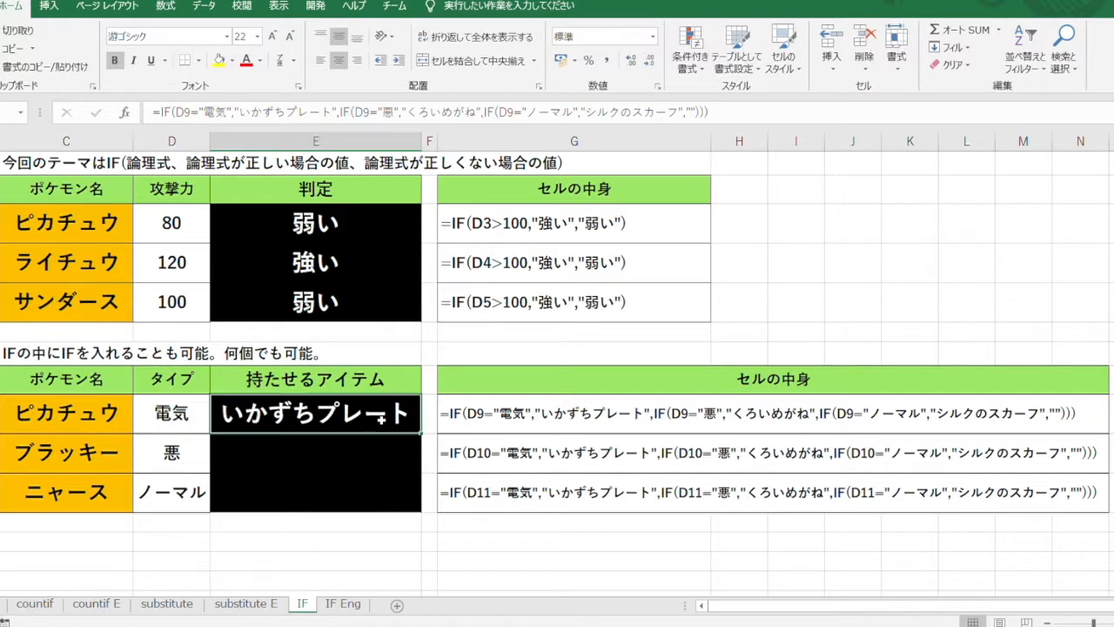
drag(420, 433, 415, 505)
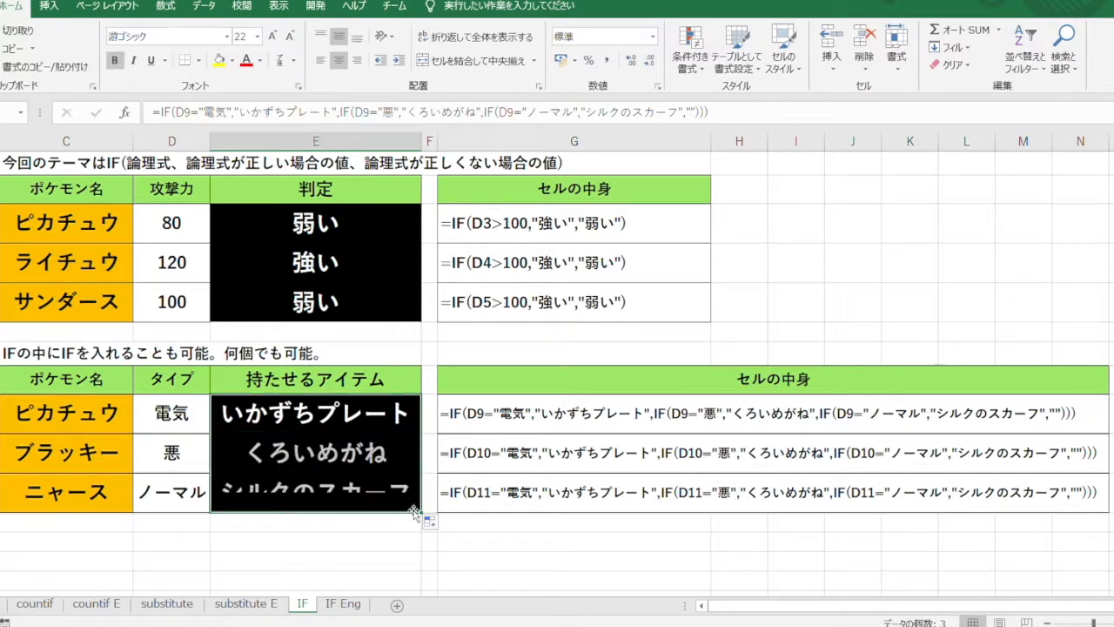
click(416, 553)
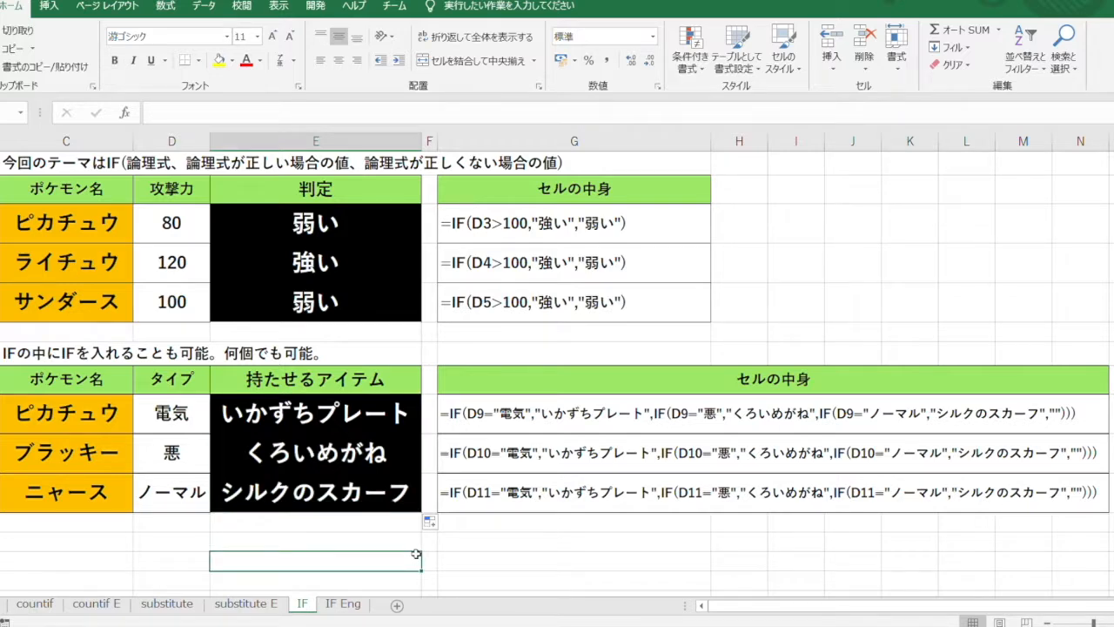